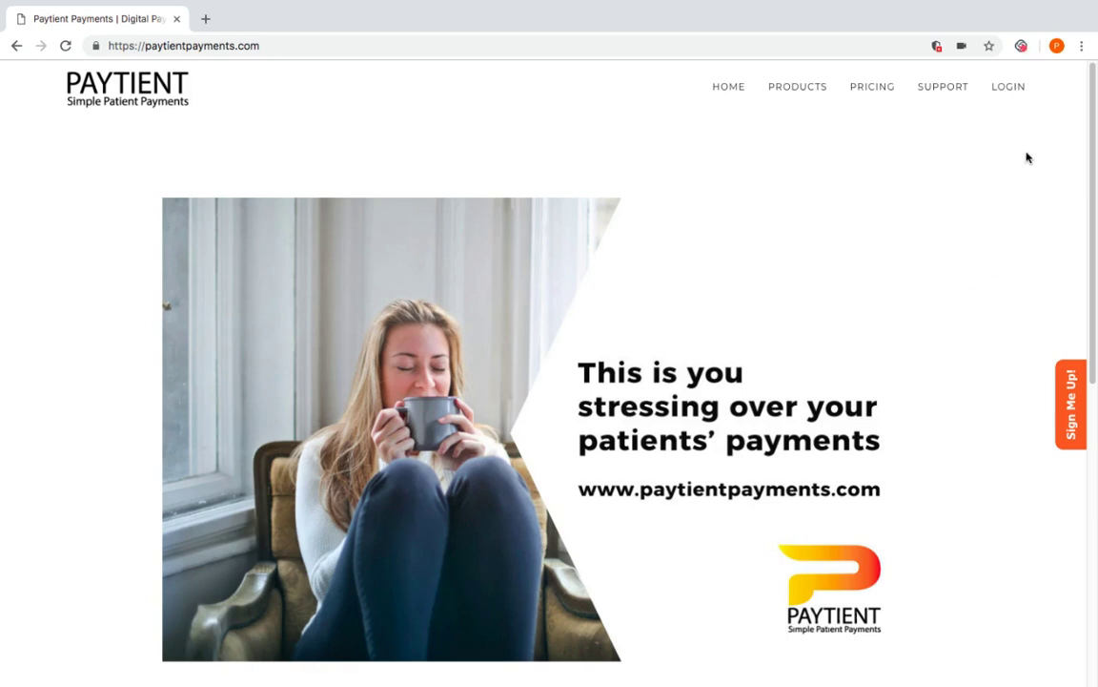
Log in to the clinic's Paytient account with the saved email and password
{"action": "left_click", "coordinate": [1008, 87]}
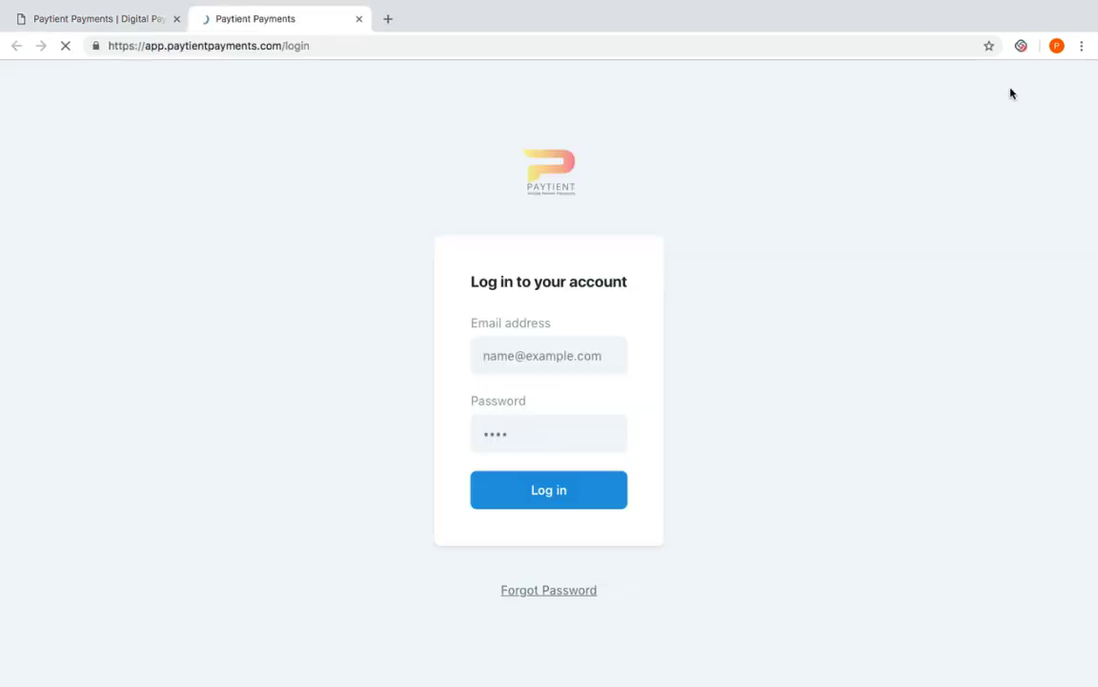
{"action": "left_click", "coordinate": [569, 348]}
{"action": "left_click", "coordinate": [551, 422]}
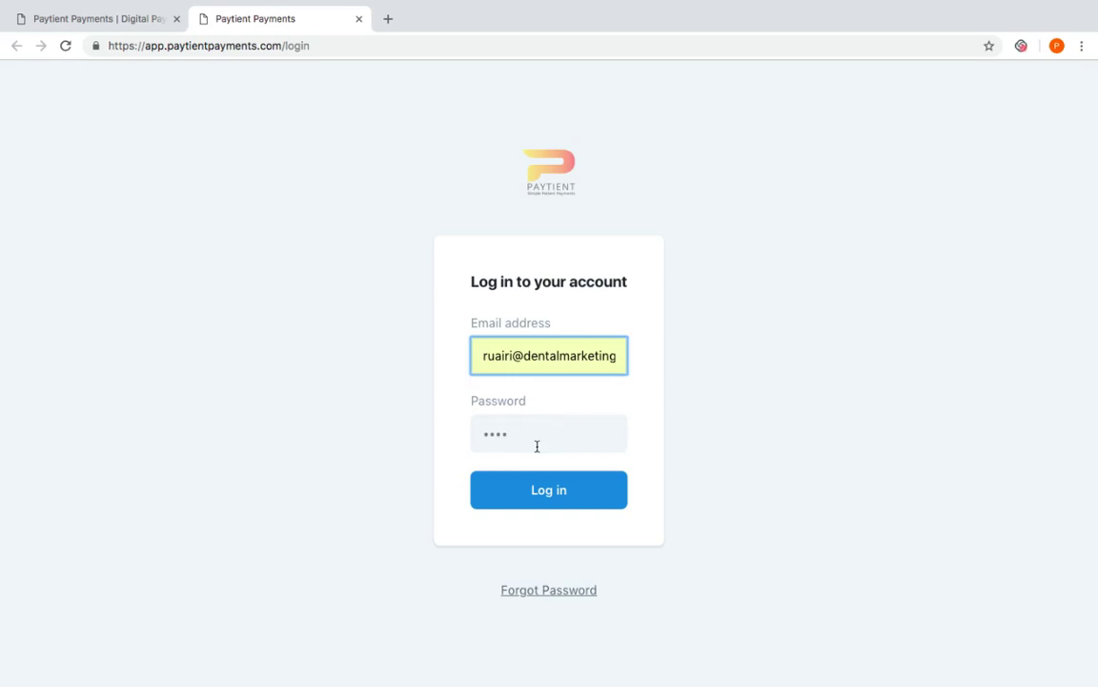
{"action": "left_click", "coordinate": [527, 442]}
{"action": "type", "text": "*****"}
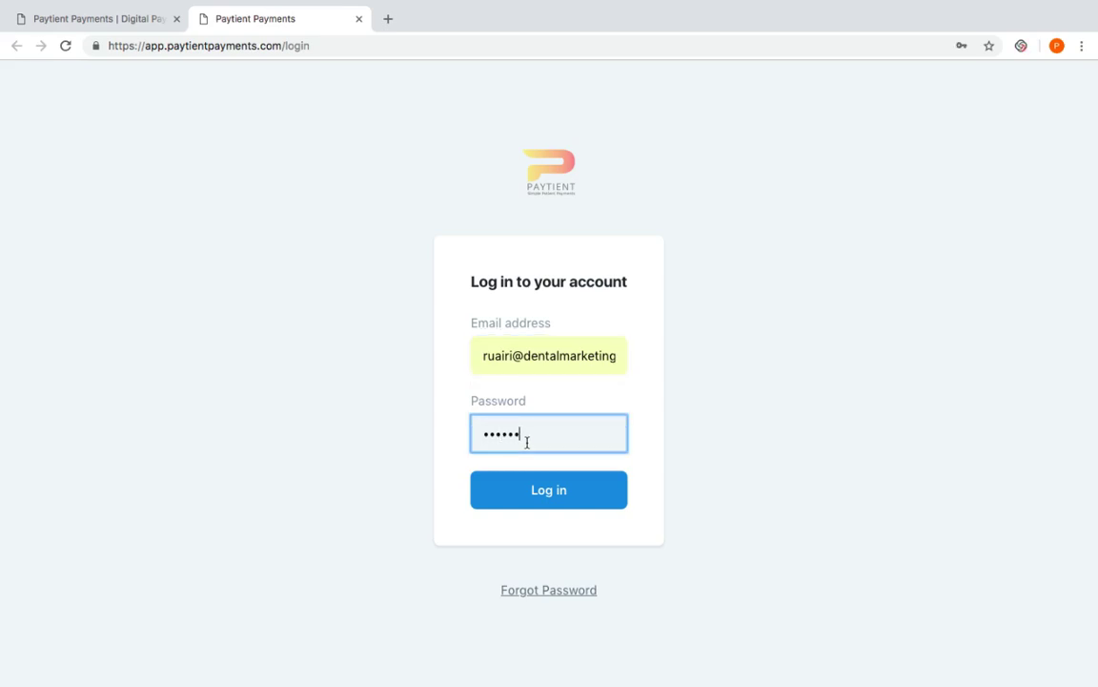
{"action": "left_click", "coordinate": [571, 491]}
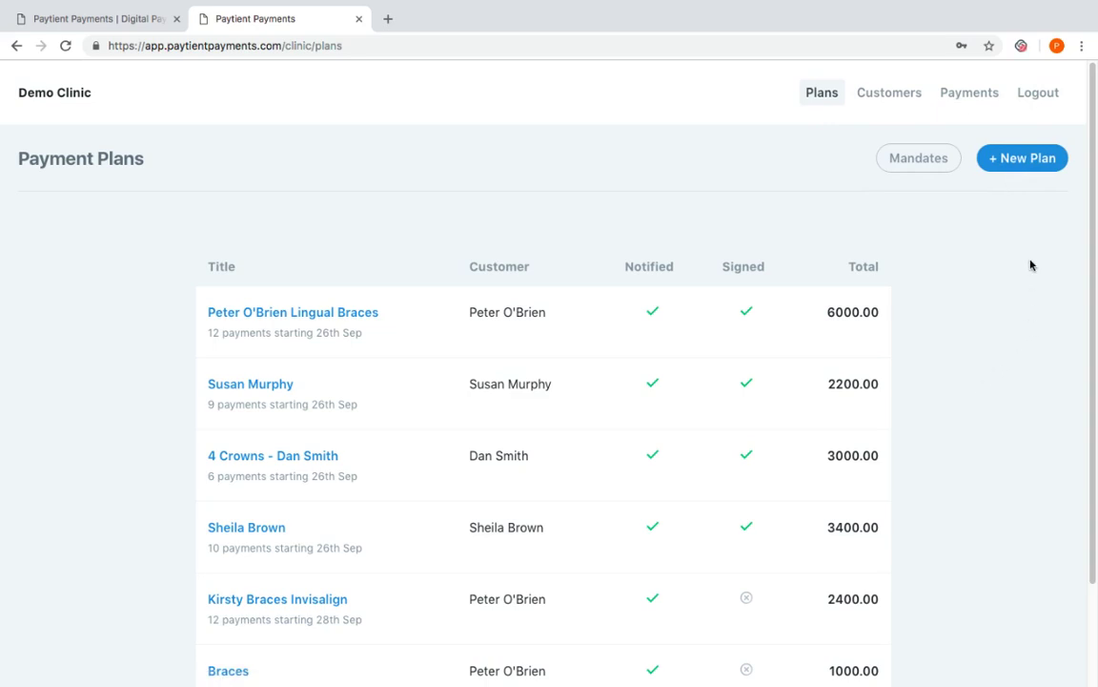
Start a new plan titled 'Braces Invisalign €3600', description 'Deposit €600', total amount 3000
{"action": "left_click", "coordinate": [1030, 161]}
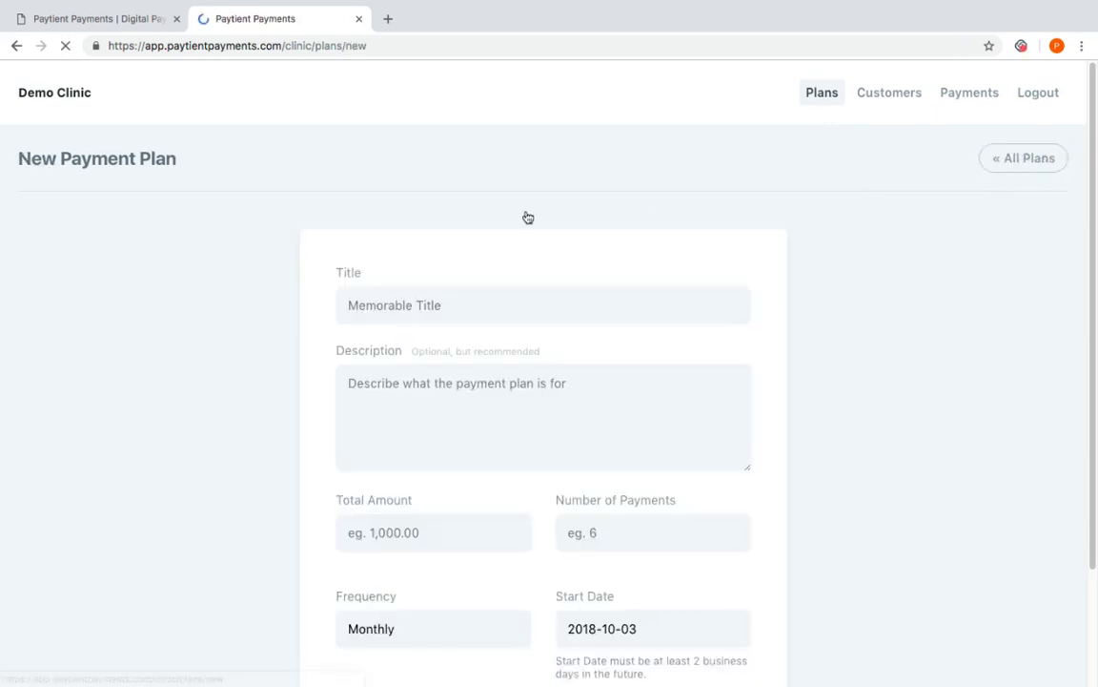
{"action": "left_click", "coordinate": [465, 304]}
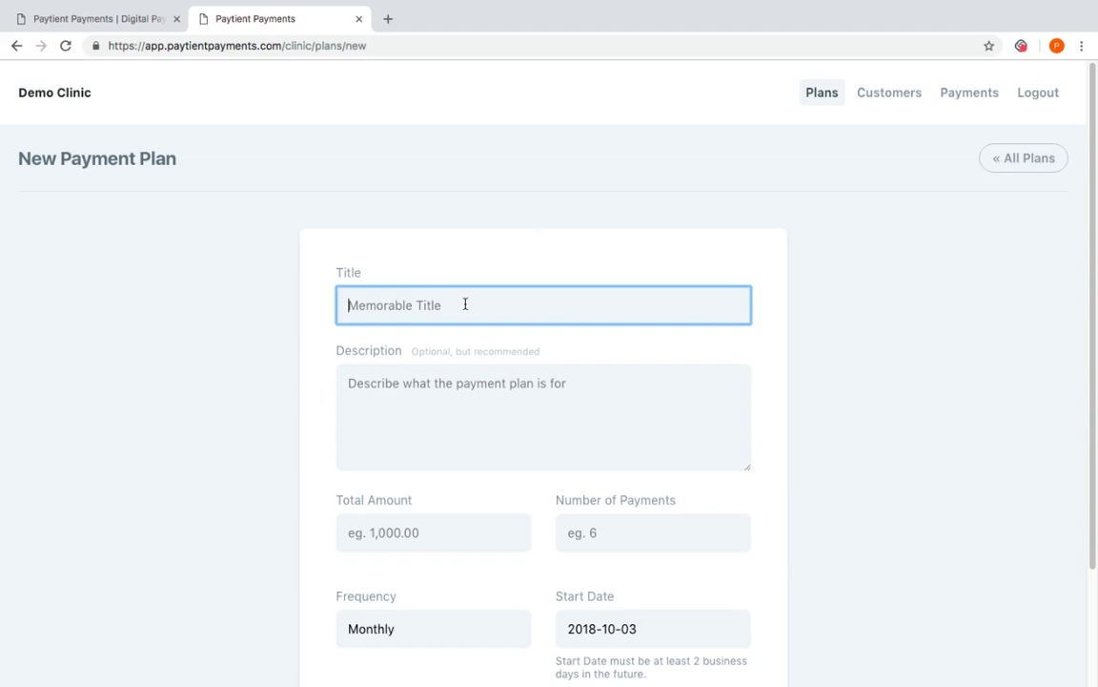
{"action": "type", "text": "Braces "}
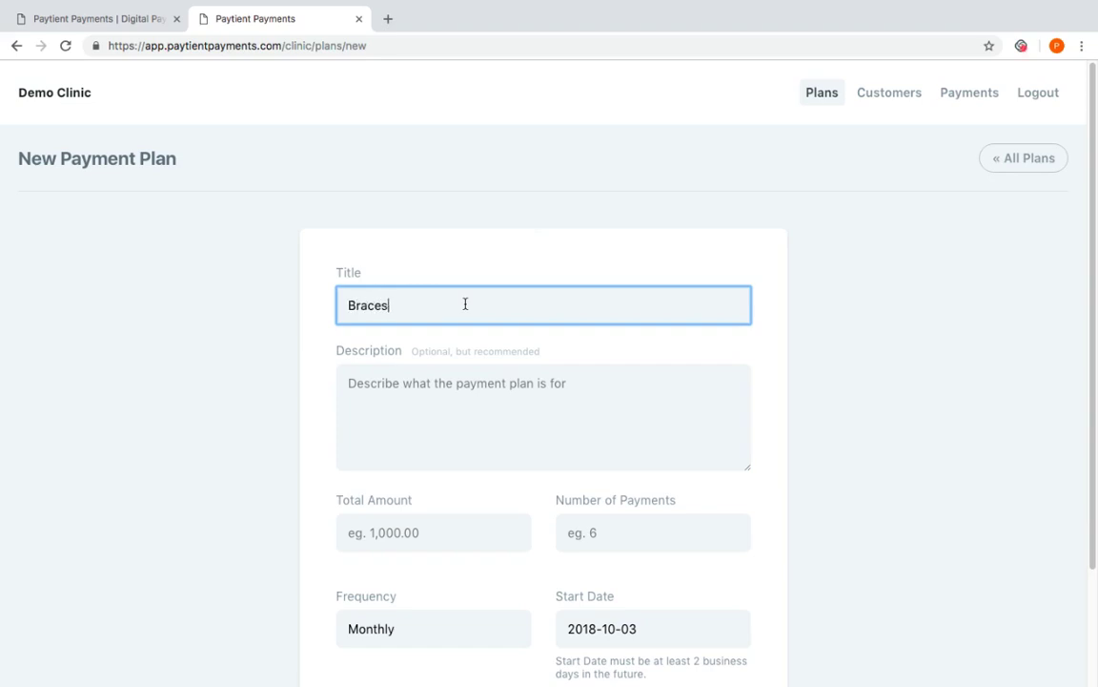
{"action": "type", "text": "Invisalign €3600"}
{"action": "left_click", "coordinate": [467, 386]}
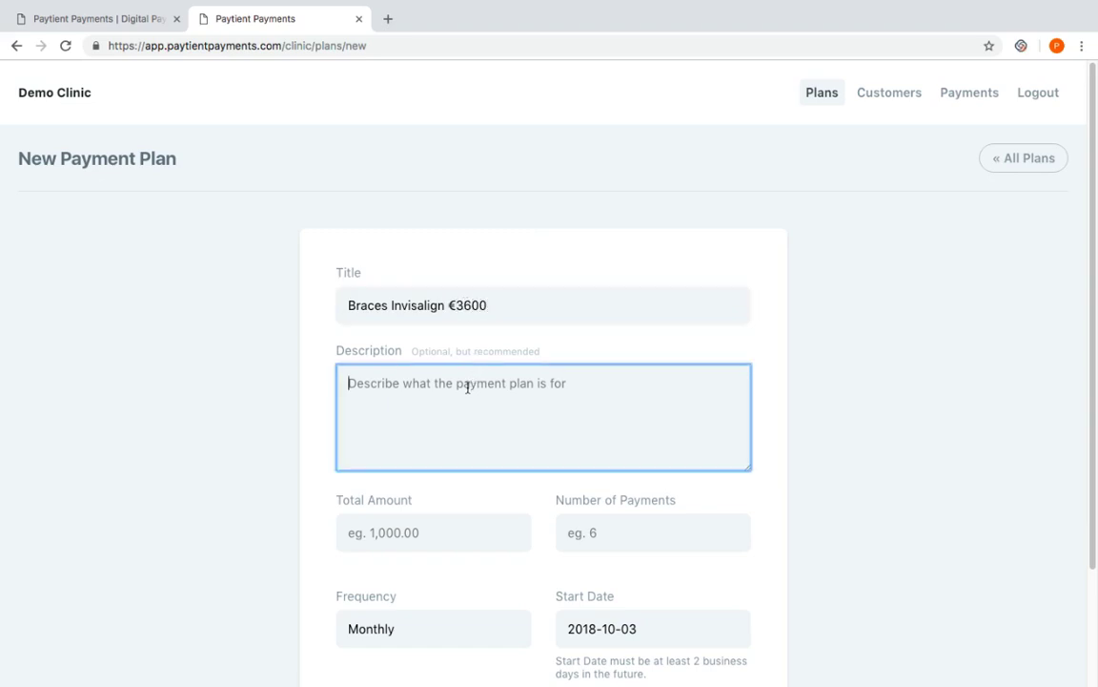
{"action": "type", "text": "D"}
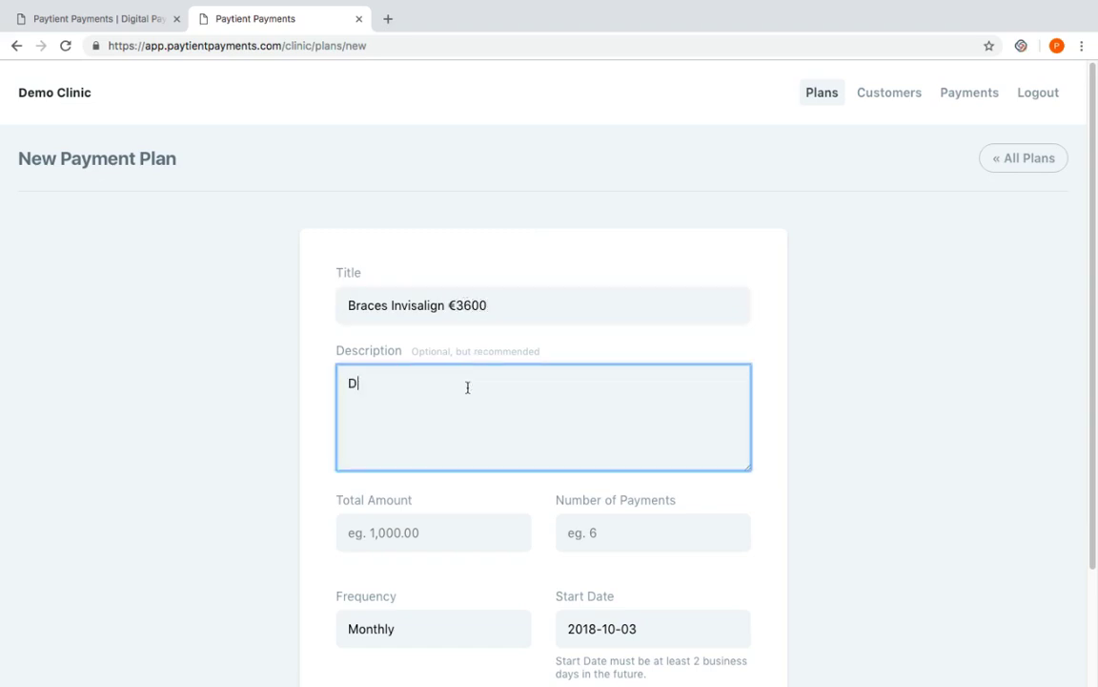
{"action": "type", "text": "eposit €600"}
{"action": "left_click", "coordinate": [428, 529]}
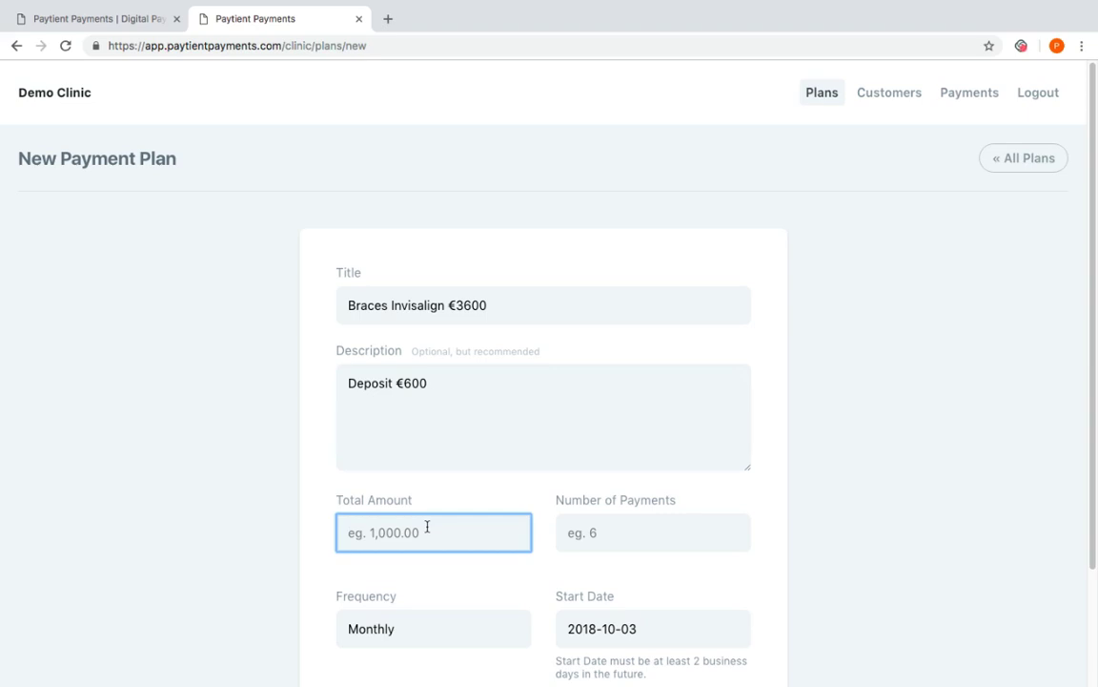
{"action": "type", "text": "3000"}
{"action": "scroll", "coordinate": [1097, 408], "scroll_direction": "down", "scroll_amount": 3}
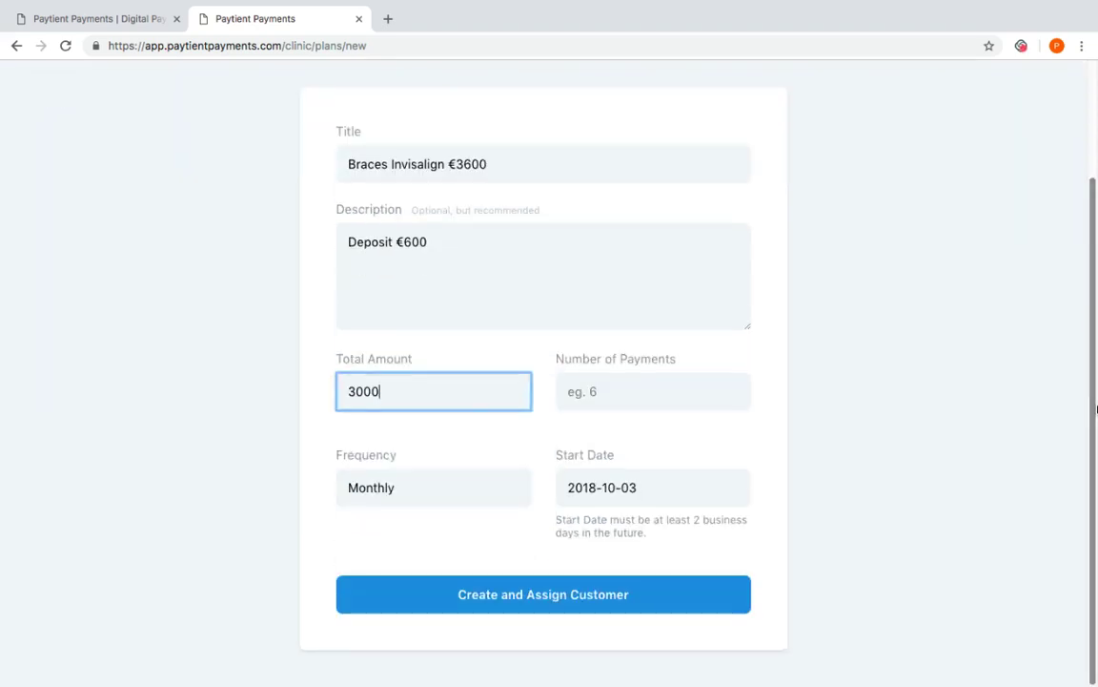
{"action": "left_click", "coordinate": [628, 391]}
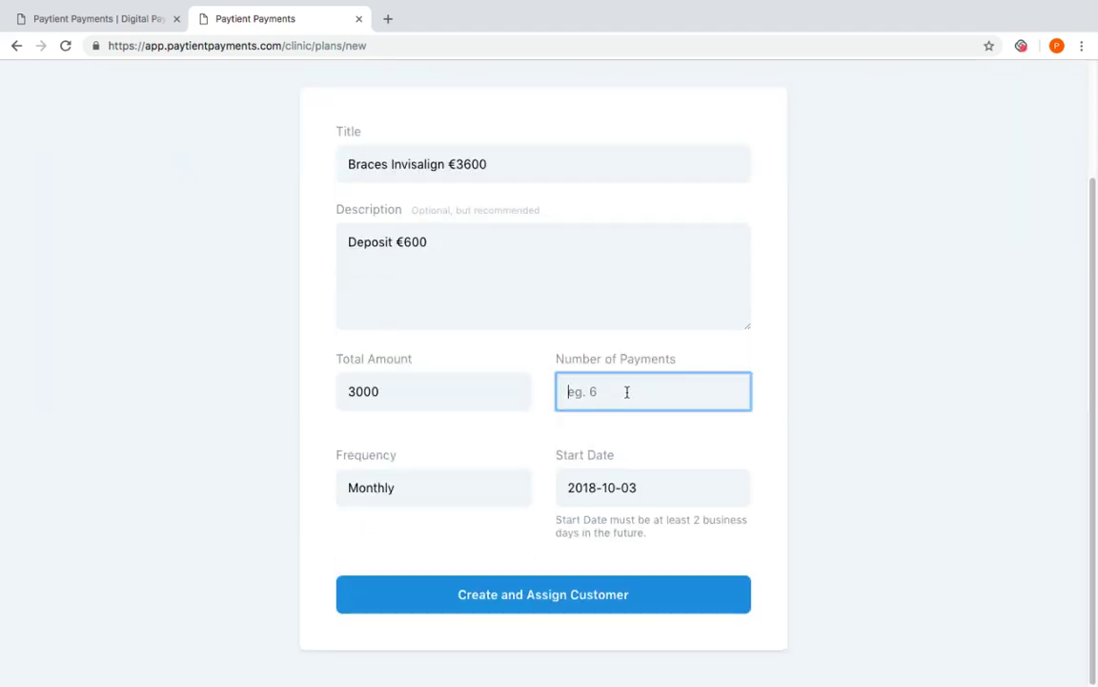
Set 10 payments, keeping Monthly frequency and the 2018-10-03 start date
{"action": "type", "text": "10"}
{"action": "left_click", "coordinate": [456, 487]}
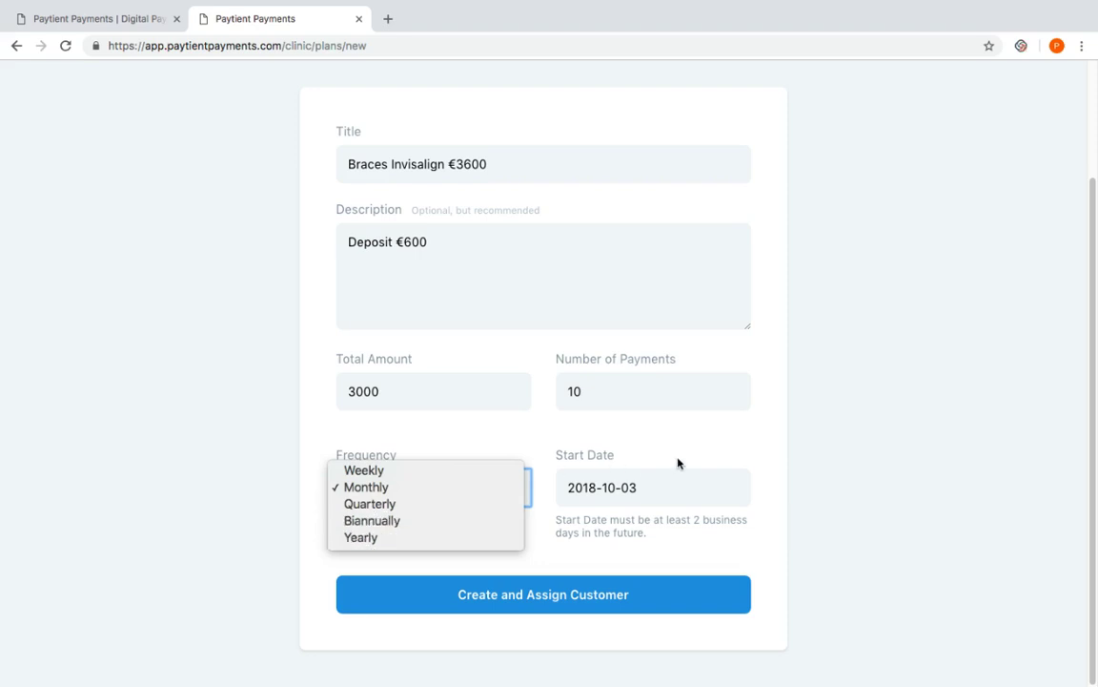
{"action": "left_click", "coordinate": [708, 453]}
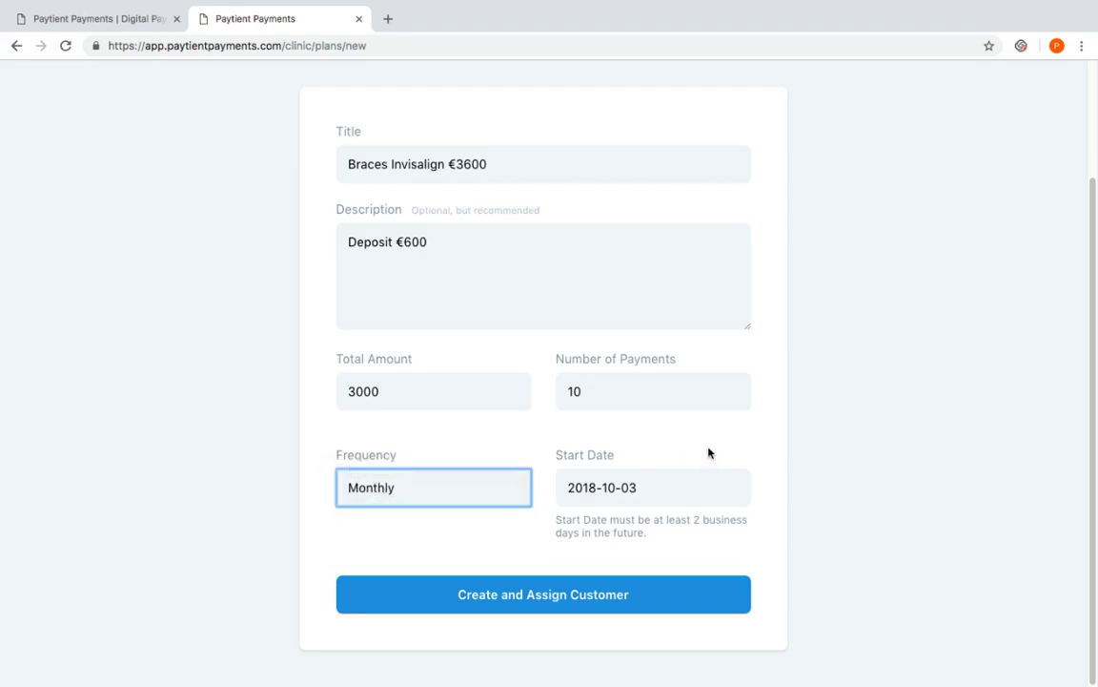
{"action": "left_click", "coordinate": [692, 475]}
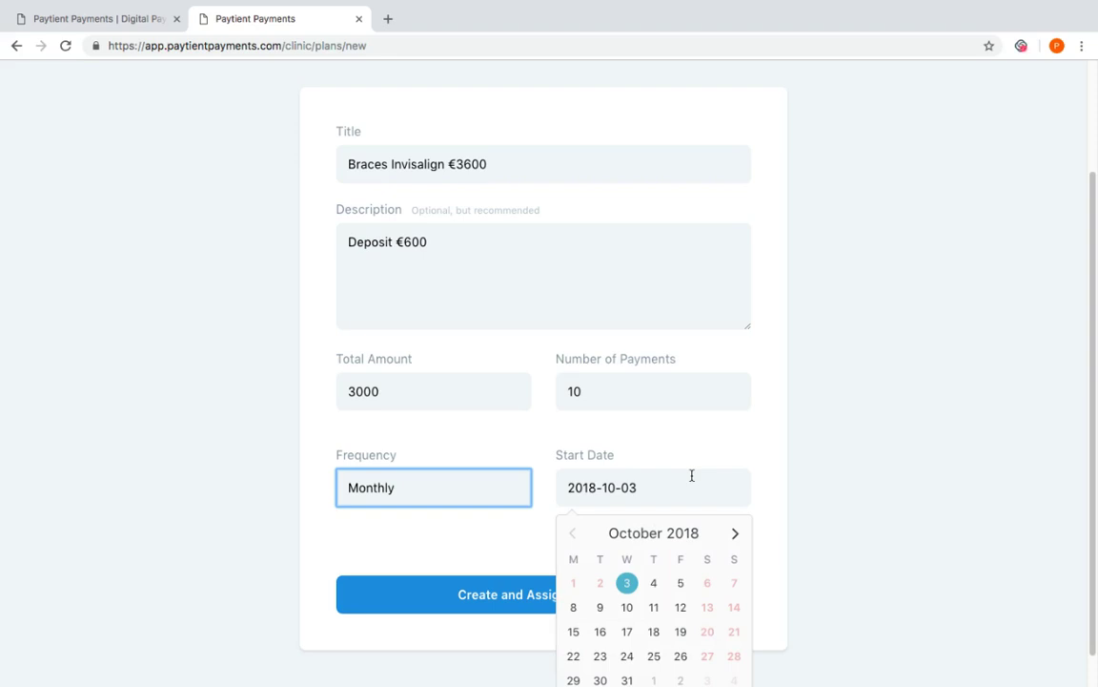
{"action": "left_click", "coordinate": [683, 459]}
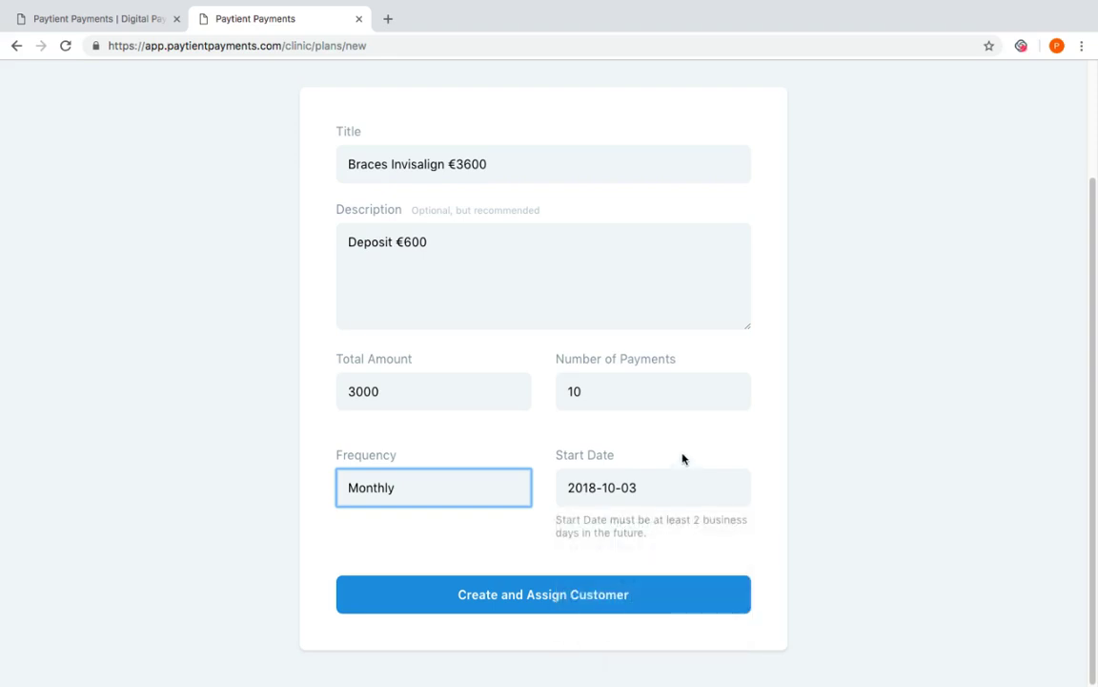
{"action": "left_click", "coordinate": [671, 482]}
{"action": "left_click", "coordinate": [658, 465]}
{"action": "left_click", "coordinate": [649, 493]}
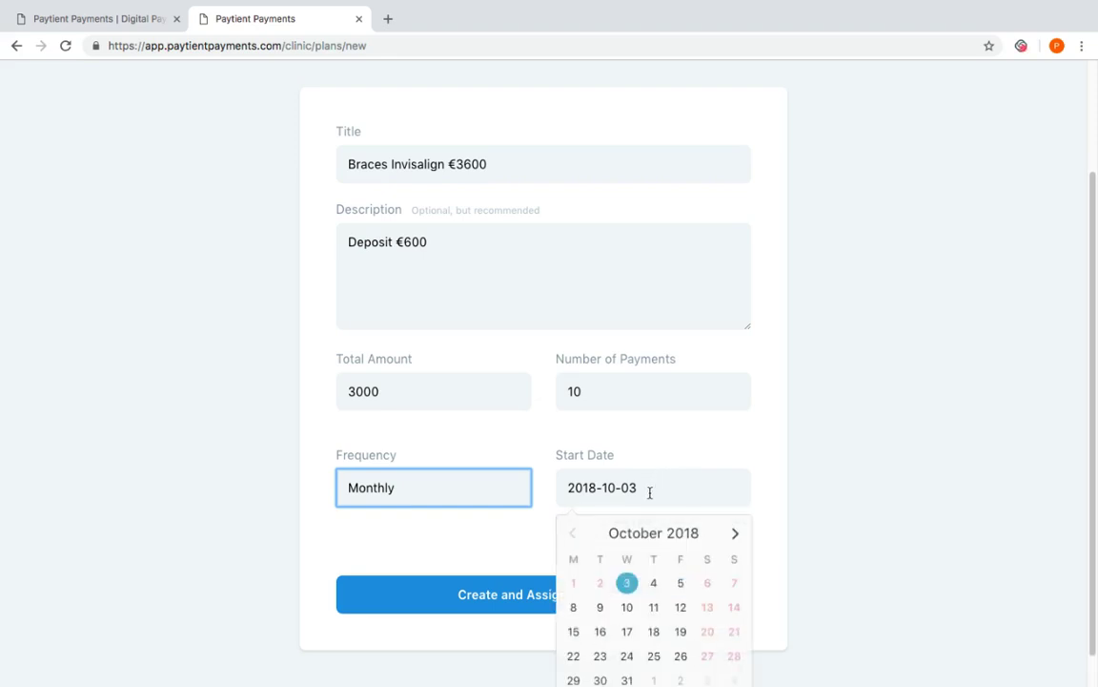
{"action": "left_click", "coordinate": [515, 594]}
Create the draft plan and assign it to the customer by full name and e-mail
{"action": "left_click", "coordinate": [515, 594]}
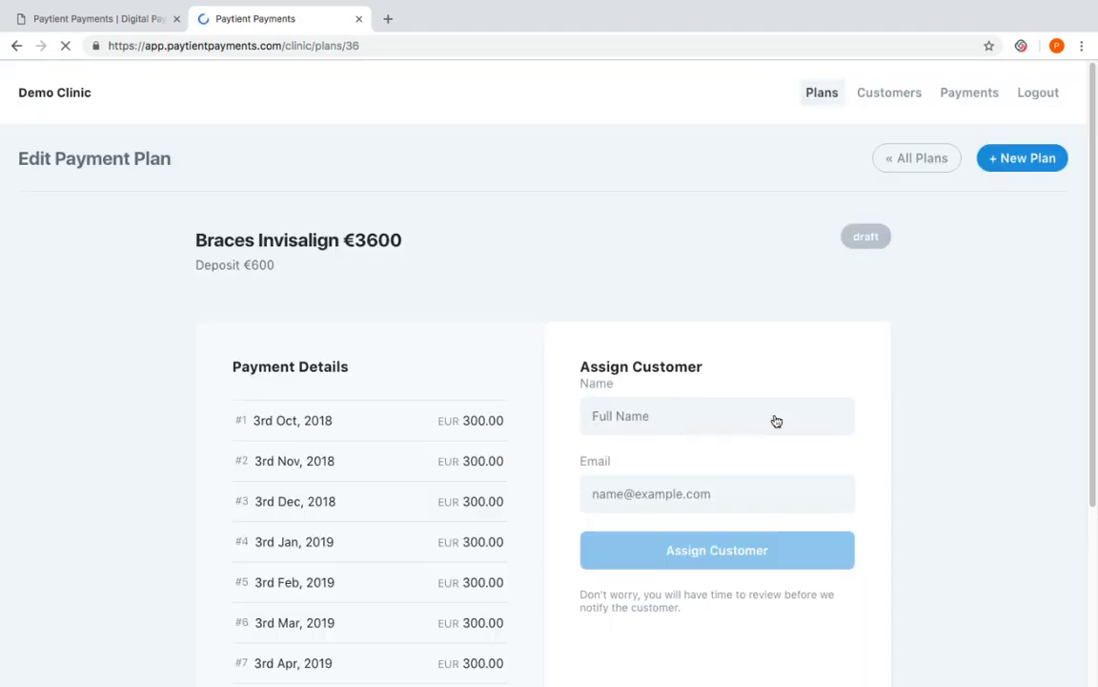
{"action": "scroll", "coordinate": [954, 314], "scroll_direction": "down", "scroll_amount": 2}
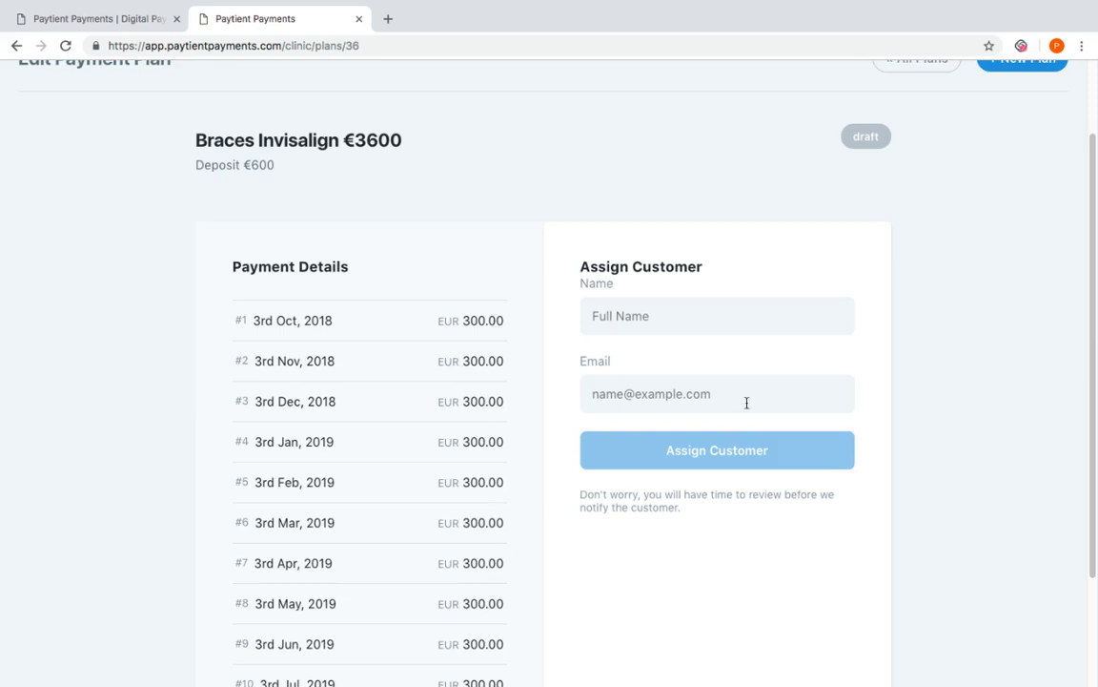
{"action": "left_click", "coordinate": [735, 320]}
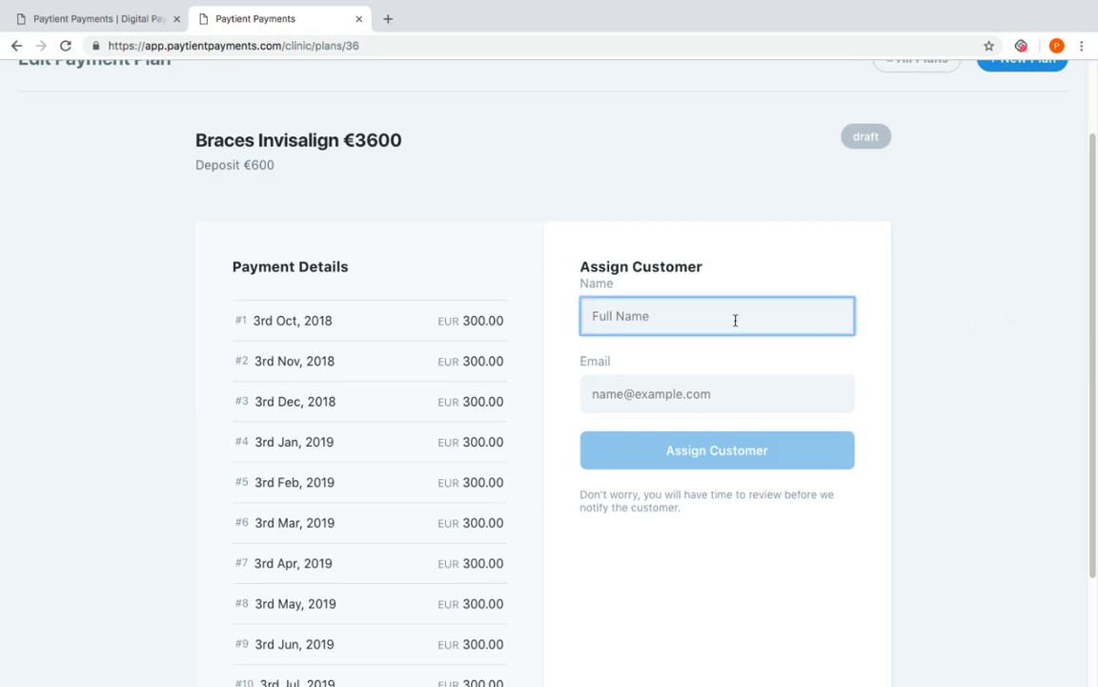
{"action": "left_click", "coordinate": [721, 388]}
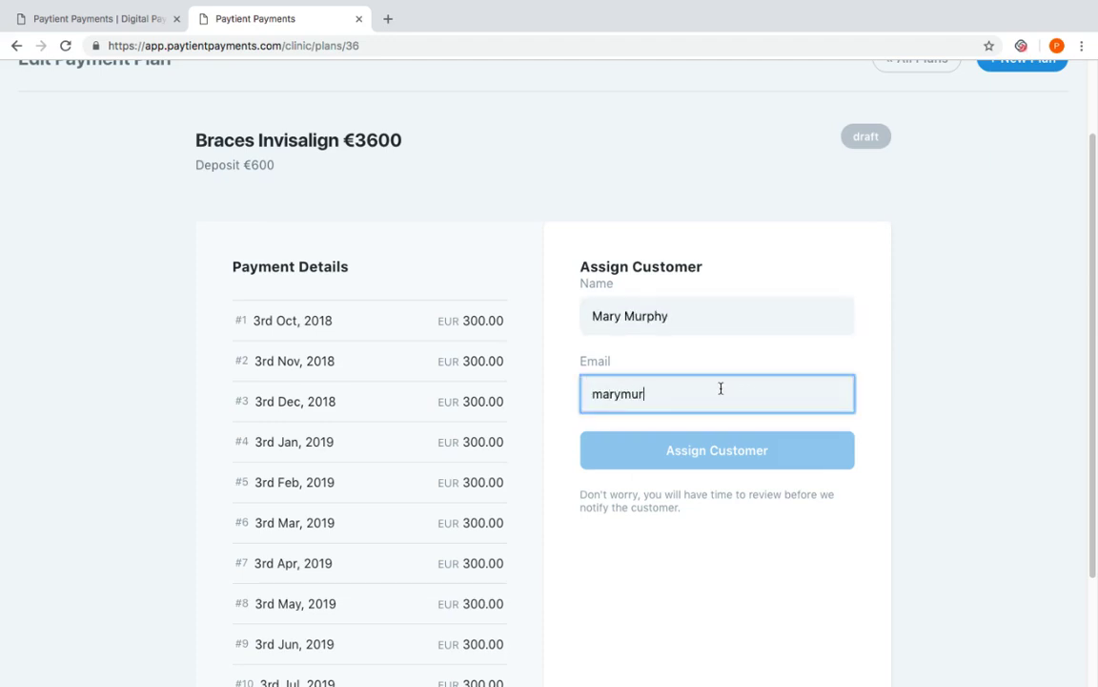
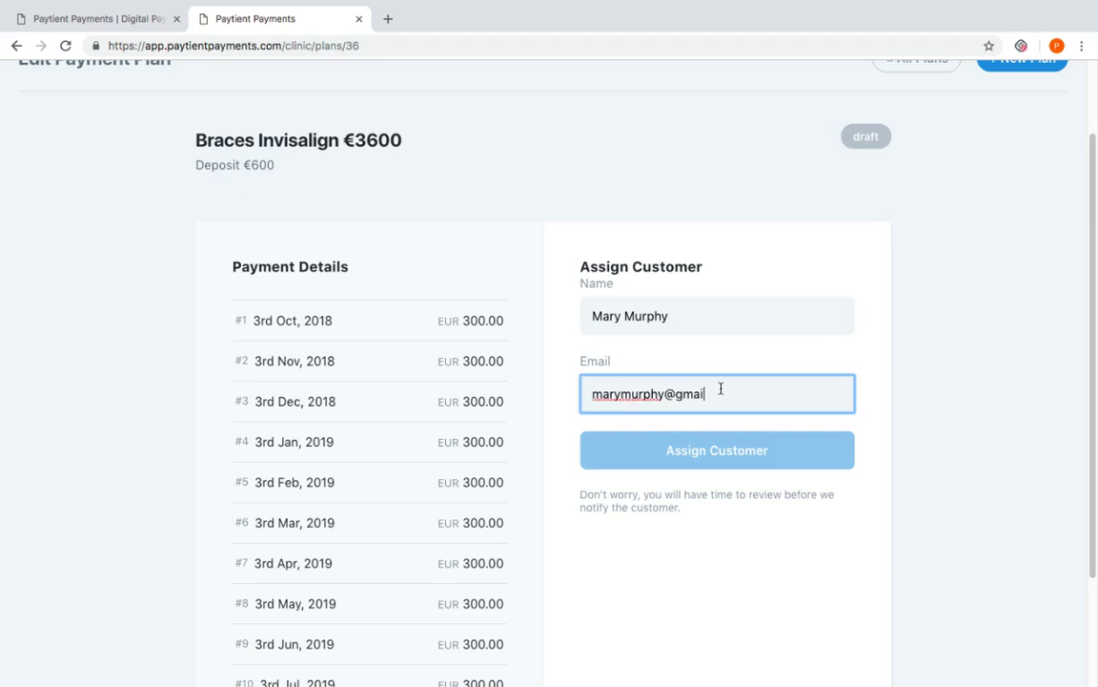
{"action": "left_click", "coordinate": [716, 463]}
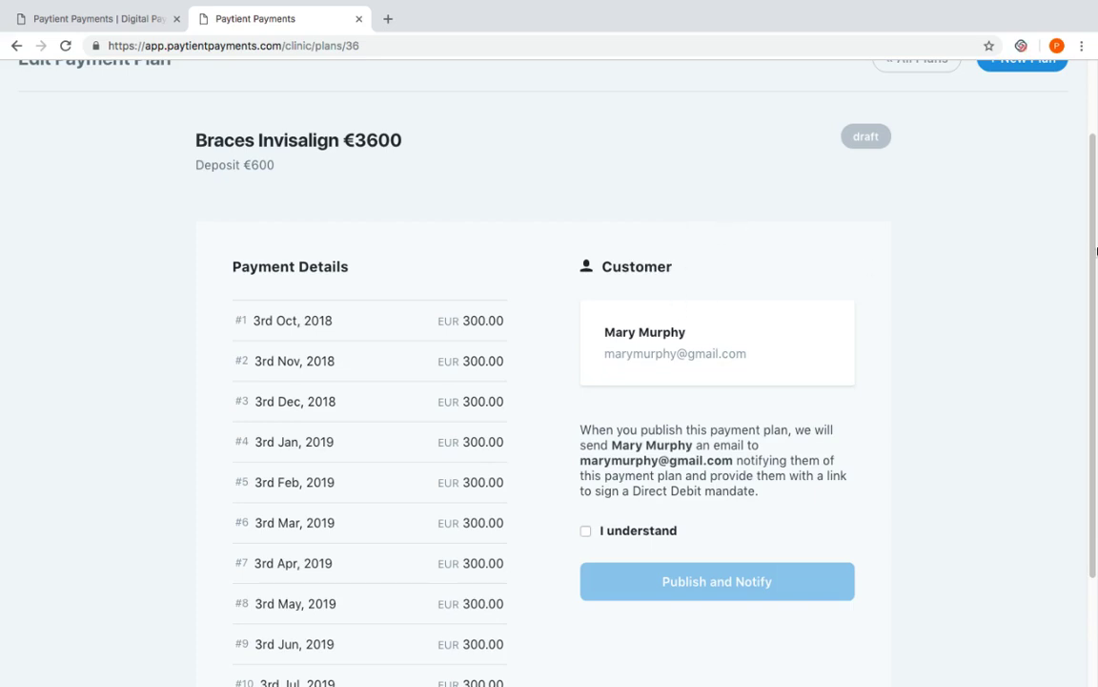
Accept the 'I understand' e-mail notice and publish the plan, notifying the customer
{"action": "left_click_drag", "start_coordinate": [1097, 250], "coordinate": [1097, 346]}
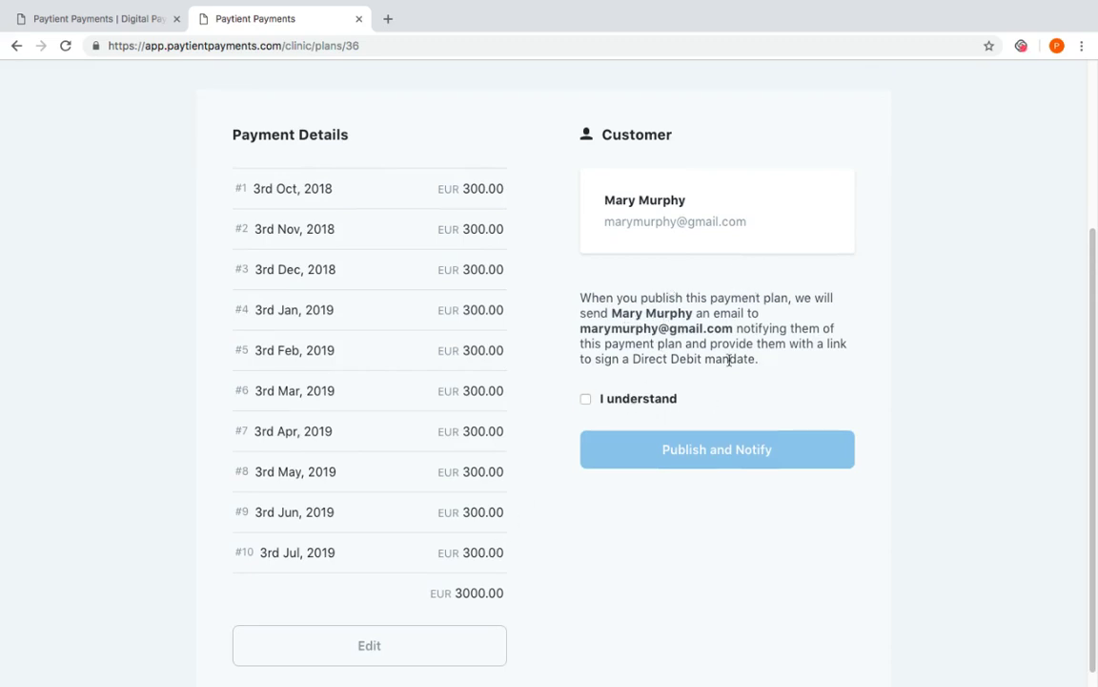
{"action": "left_click", "coordinate": [586, 399]}
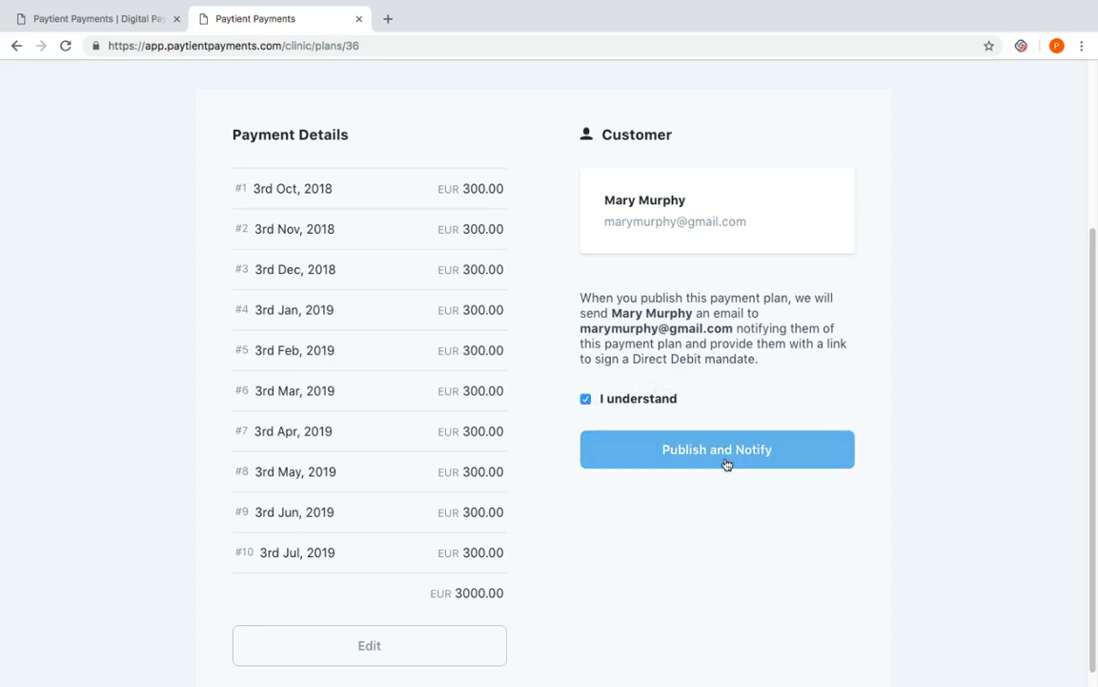
{"action": "left_click", "coordinate": [725, 450]}
{"action": "scroll", "coordinate": [727, 464], "scroll_direction": "down", "scroll_amount": 2}
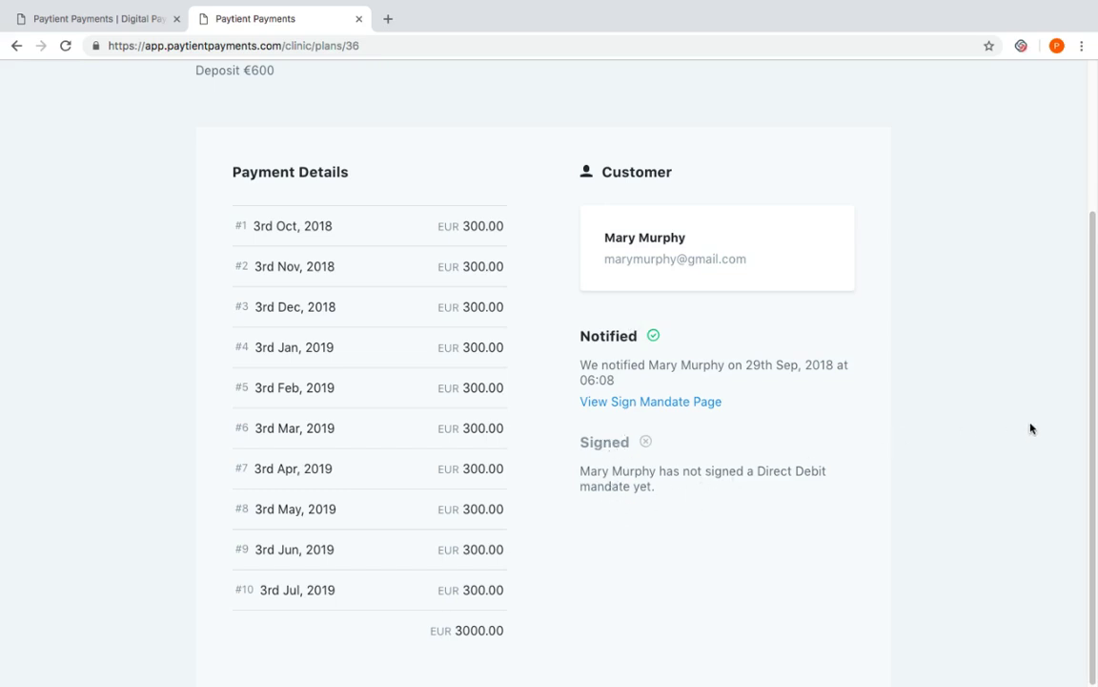
Open the View Sign Mandate Page link for the customer's Direct Debit mandate
{"action": "left_click_drag", "start_coordinate": [1093, 434], "coordinate": [1058, 281]}
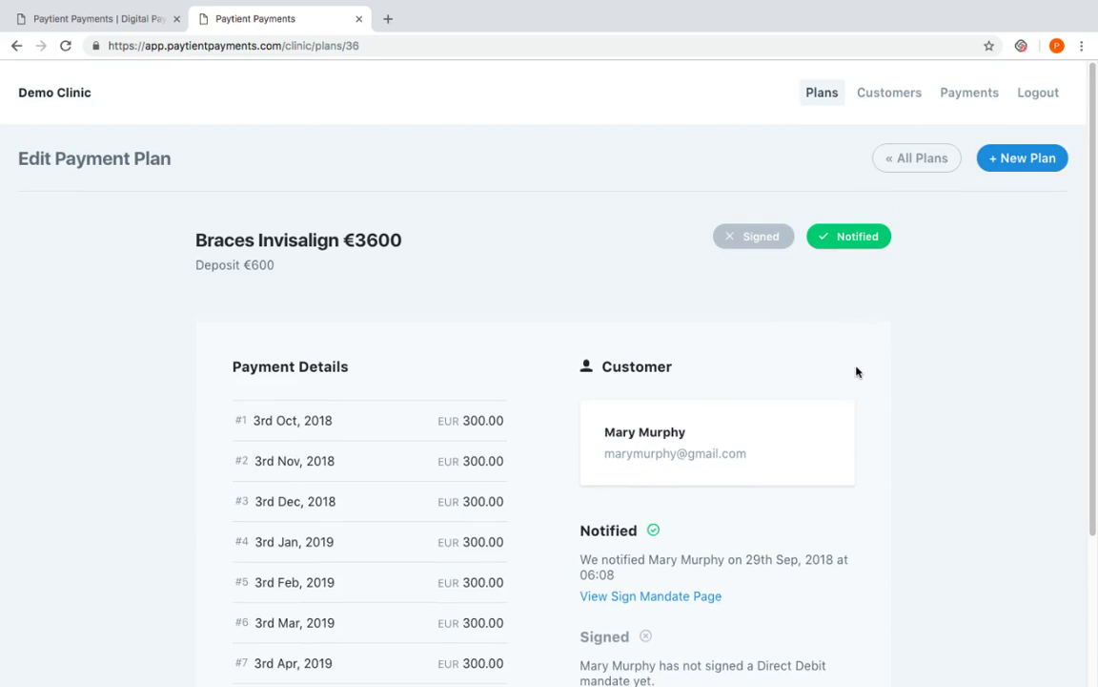
{"action": "left_click", "coordinate": [655, 599]}
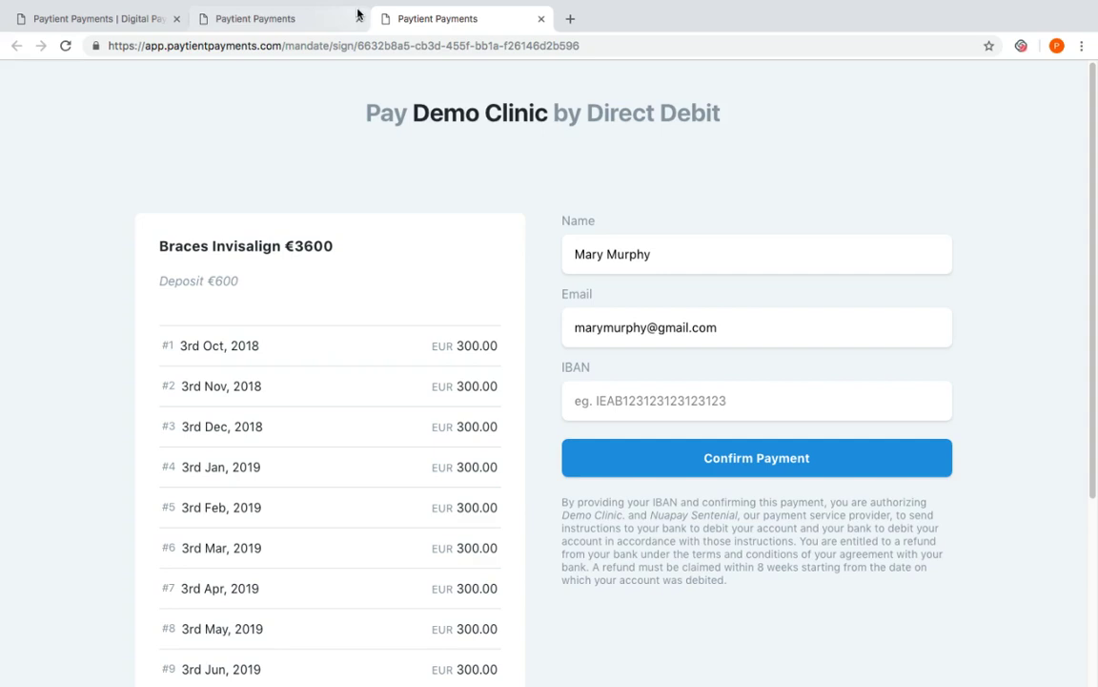
Enter the customer's IBAN on the mandate page and confirm the Direct Debit mandate
{"action": "left_click", "coordinate": [319, 19]}
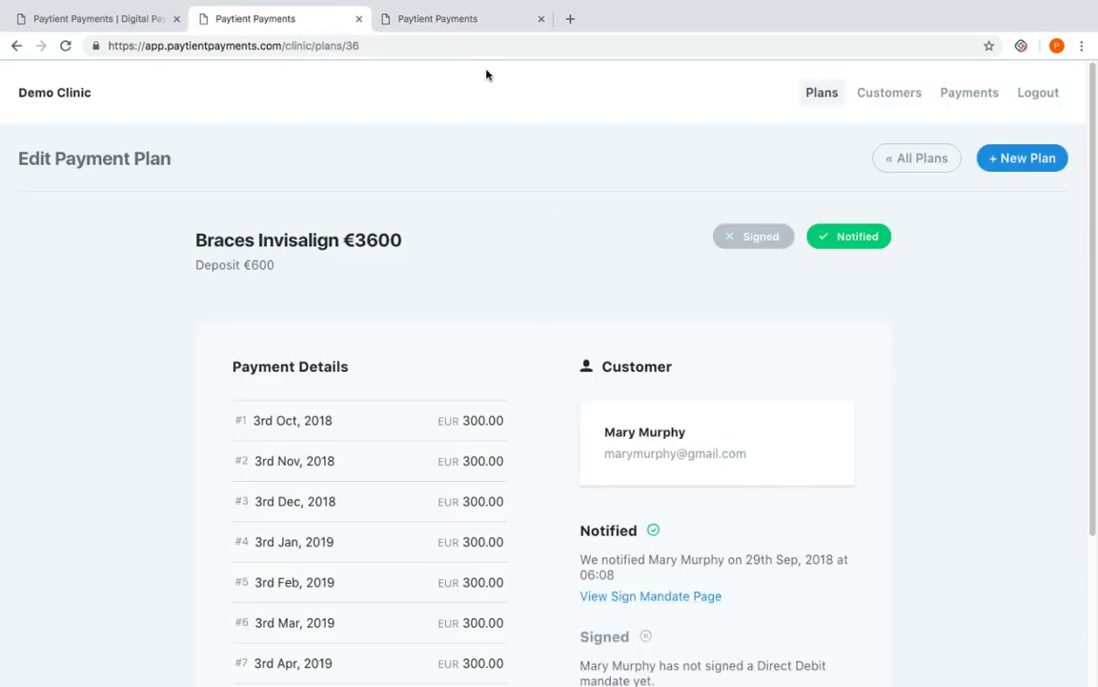
{"action": "left_click", "coordinate": [425, 23]}
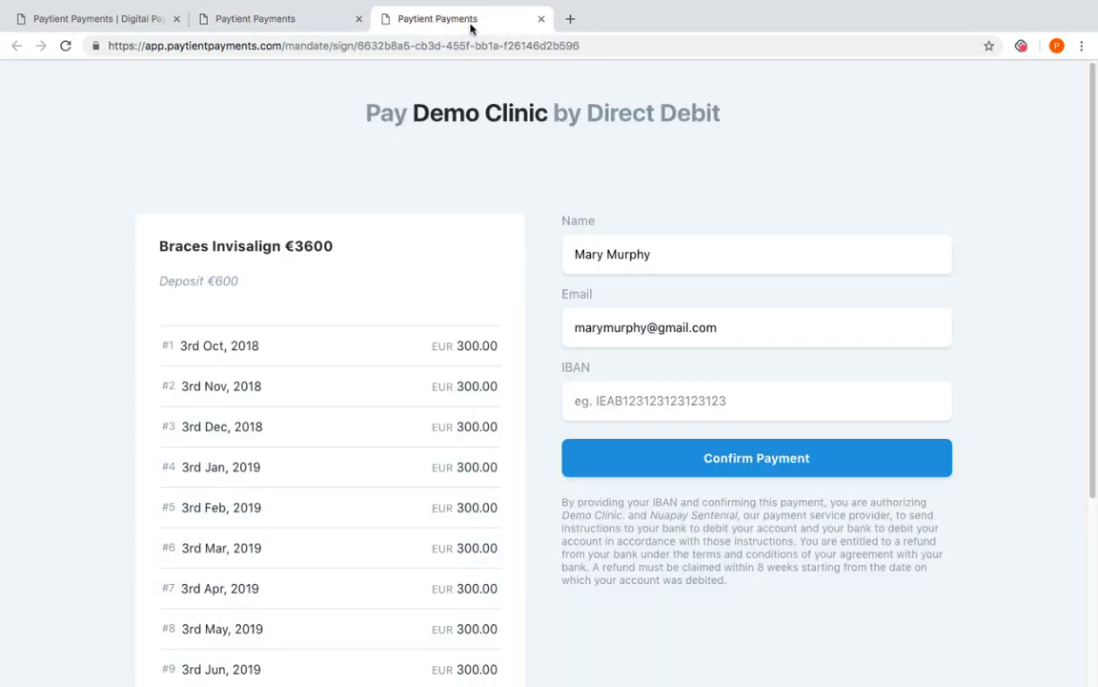
{"action": "left_click", "coordinate": [666, 401]}
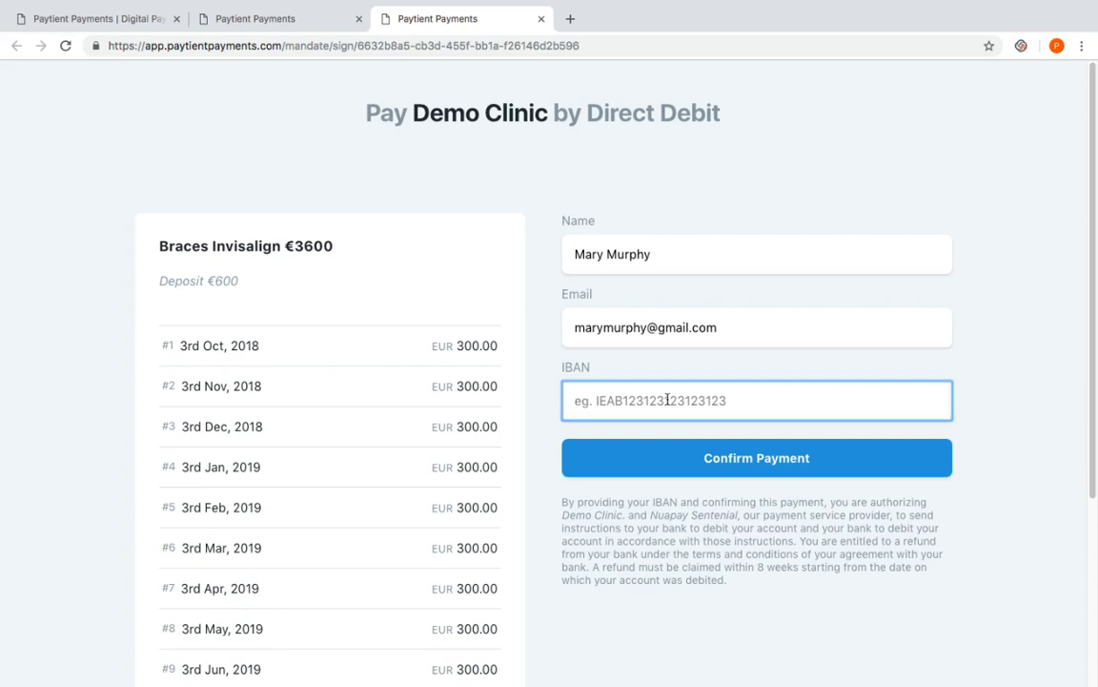
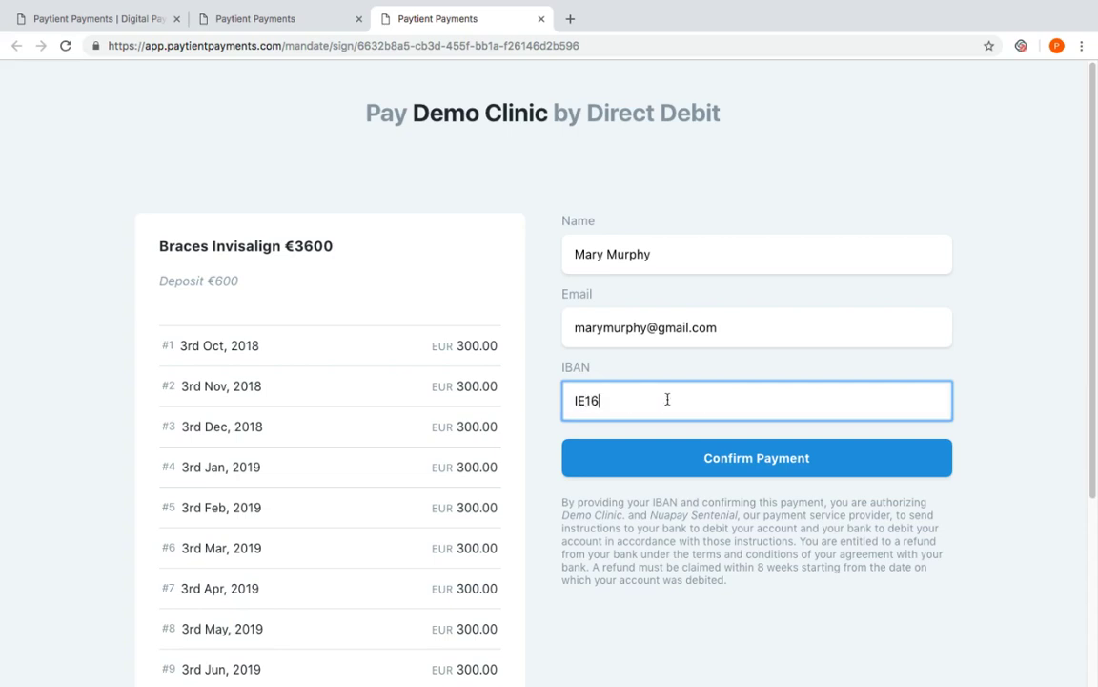
{"action": "left_click", "coordinate": [736, 457]}
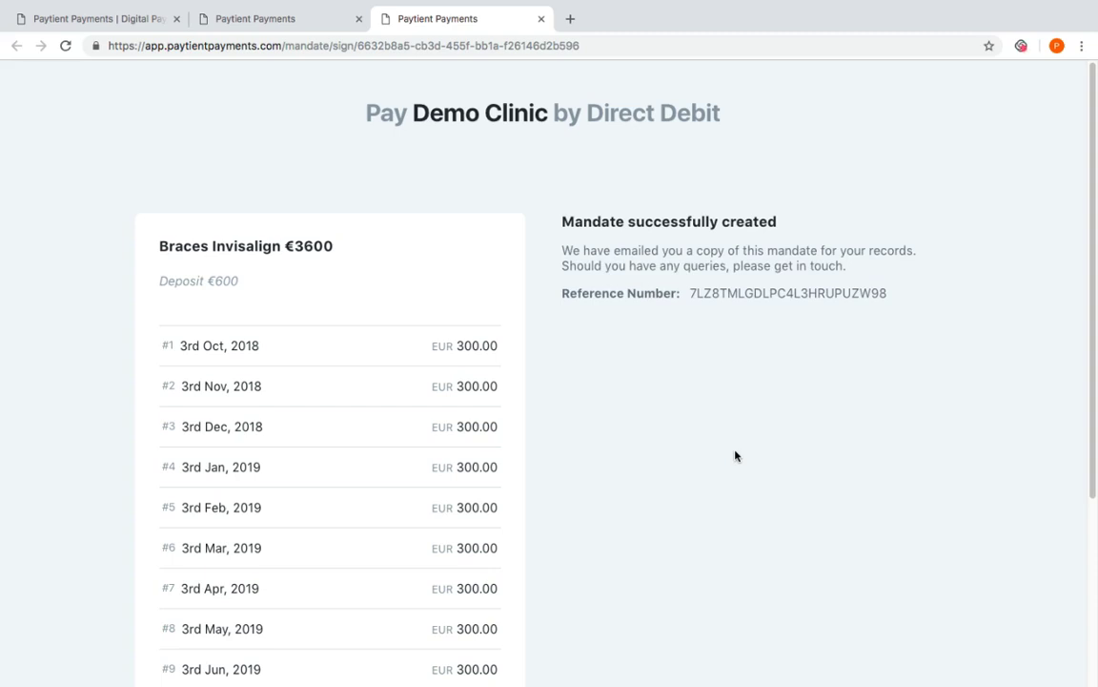
Close the mandate tab and reopen the Braces Invisalign €3600 plan showing Mandate Signed
{"action": "left_click", "coordinate": [540, 20]}
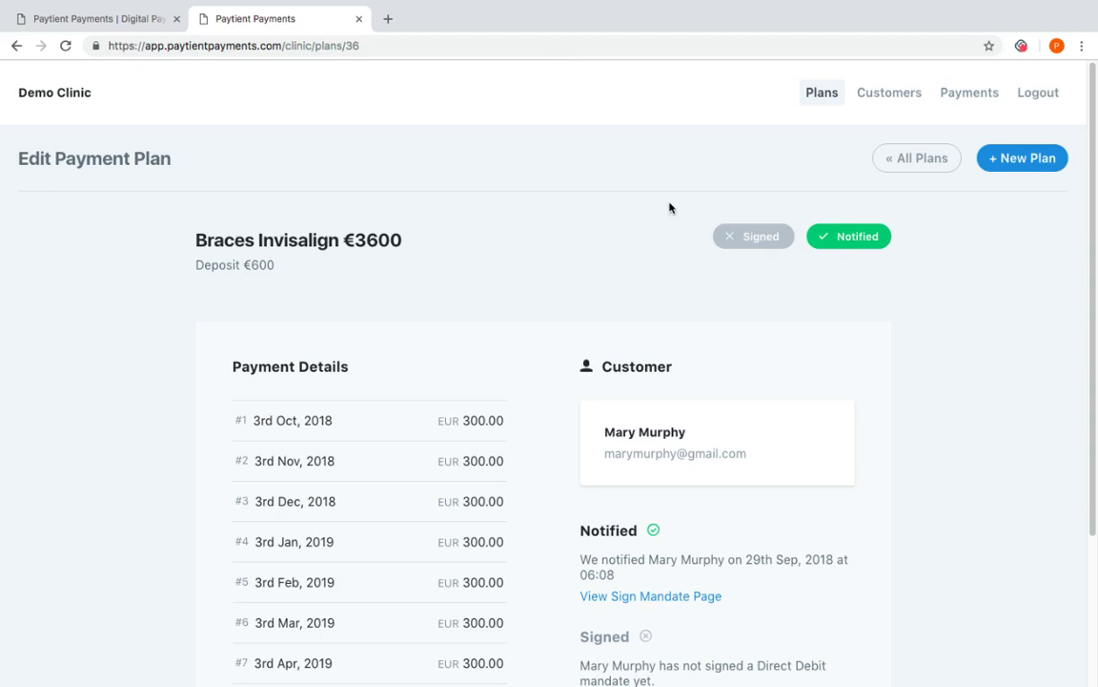
{"action": "left_click", "coordinate": [828, 99]}
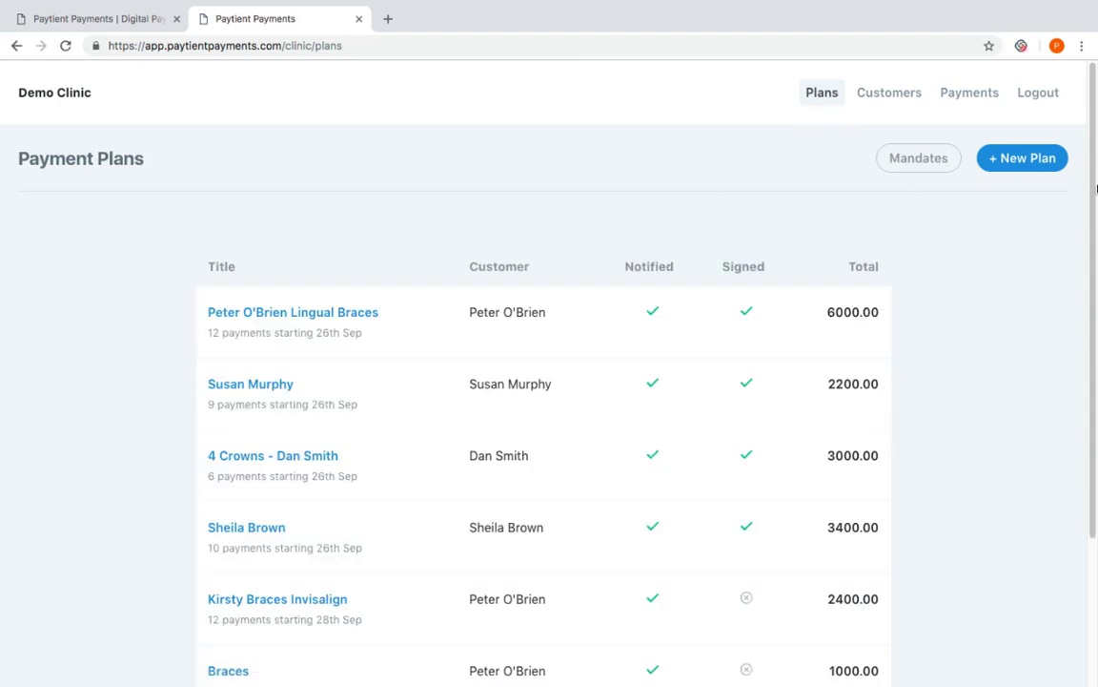
{"action": "scroll", "coordinate": [1095, 398], "scroll_direction": "down", "scroll_amount": 2}
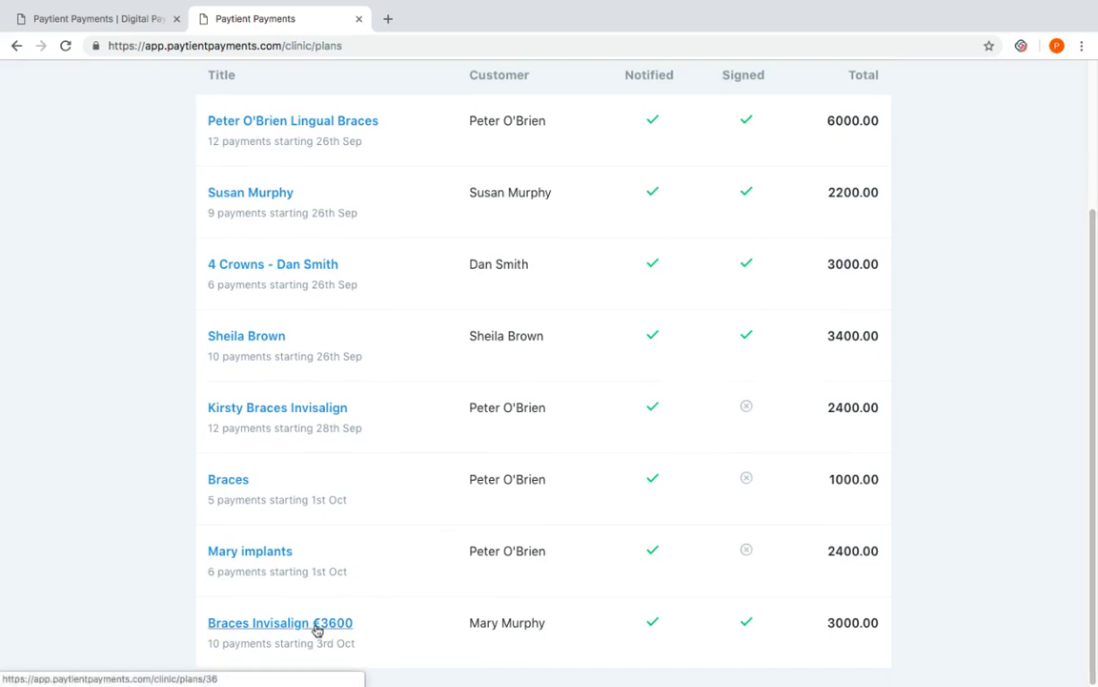
{"action": "left_click", "coordinate": [316, 625]}
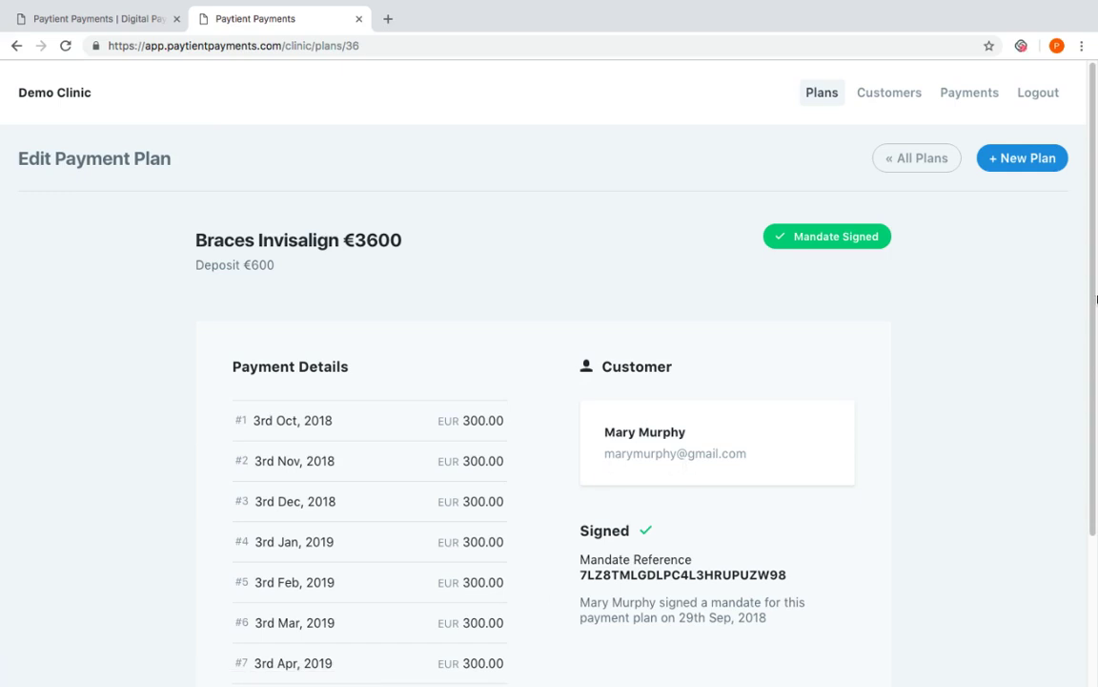
{"action": "scroll", "coordinate": [1096, 299], "scroll_direction": "down", "scroll_amount": 3}
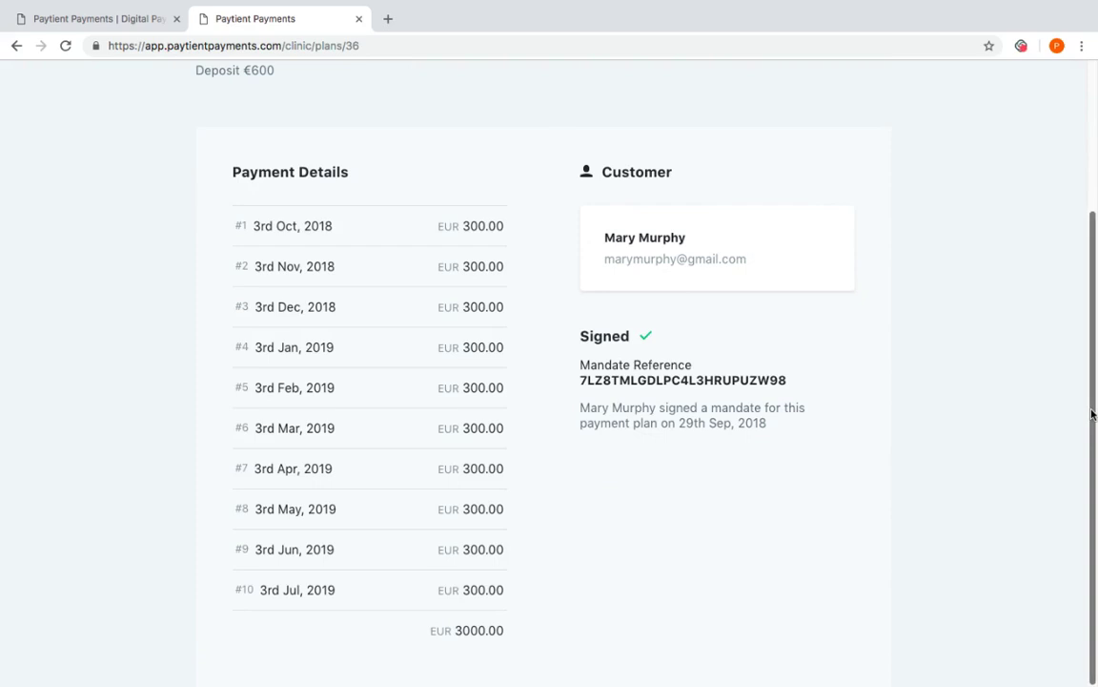
{"action": "scroll", "coordinate": [1093, 414], "scroll_direction": "up", "scroll_amount": 3}
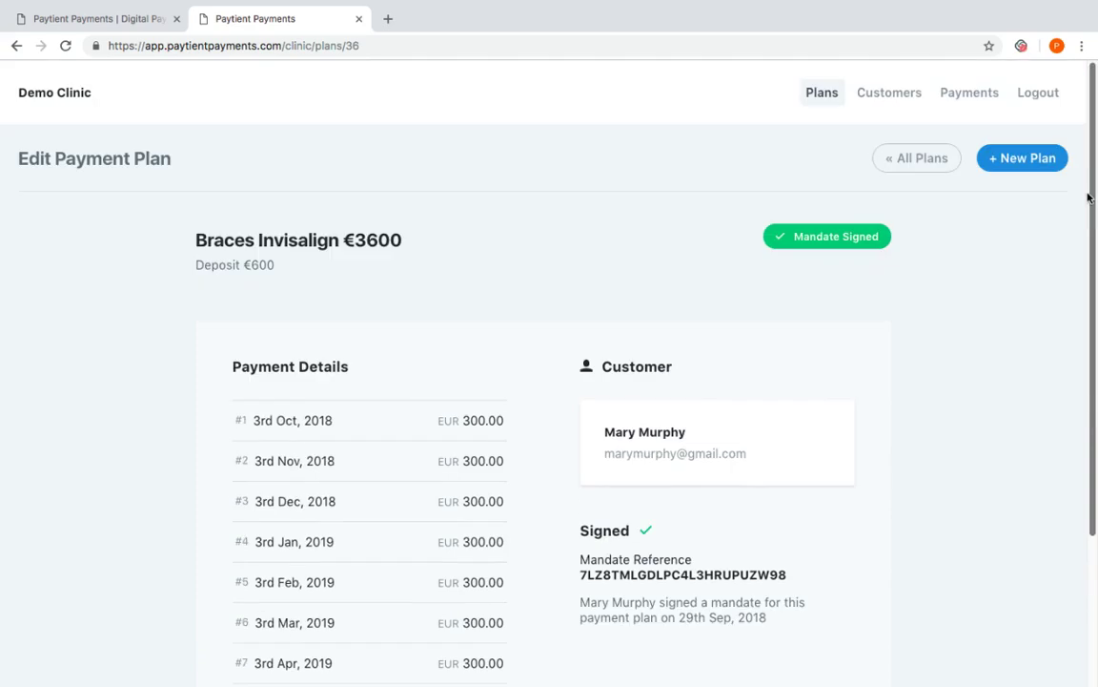
Look over the Customers list, then view the empty Payments page
{"action": "left_click", "coordinate": [887, 94]}
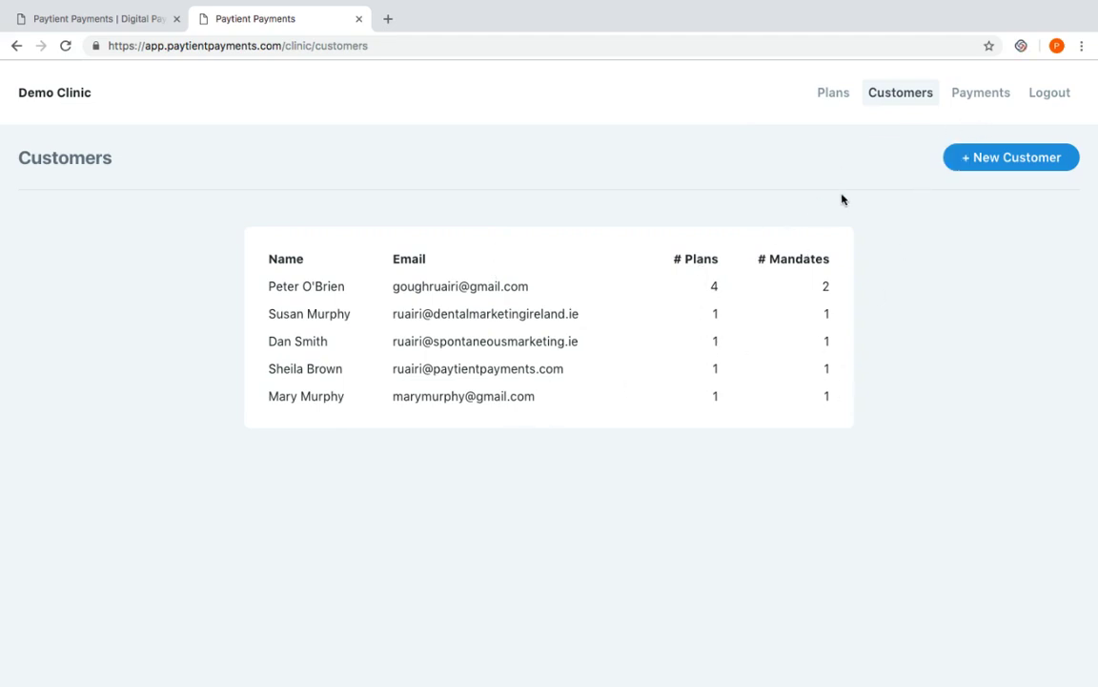
{"action": "left_click", "coordinate": [982, 98]}
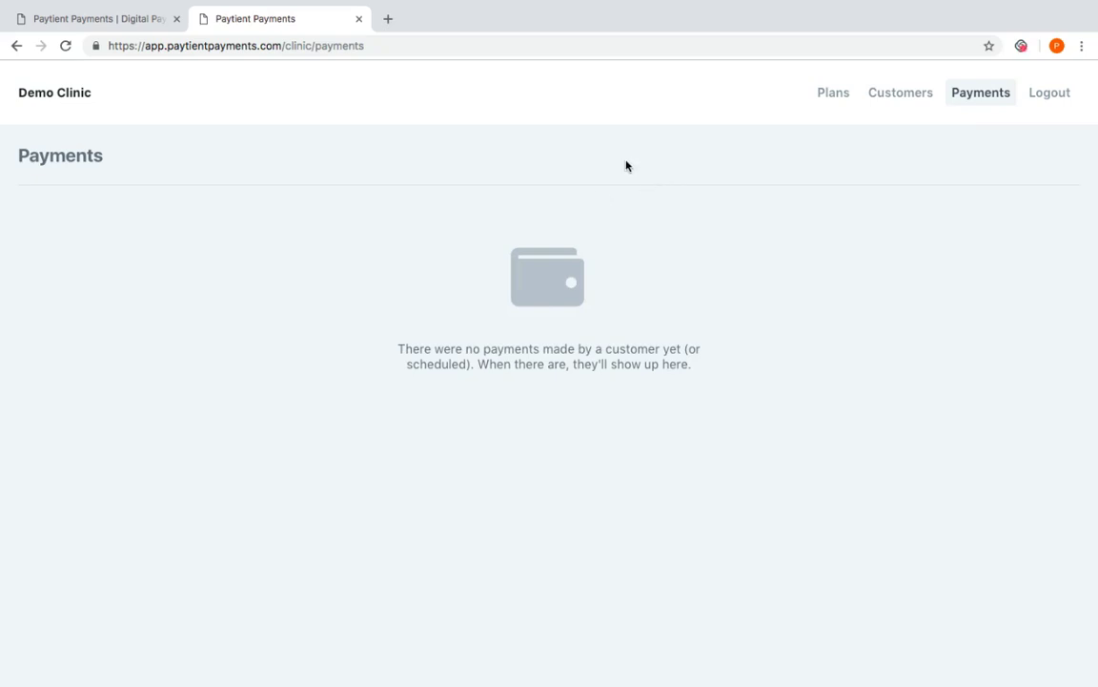
Return to the Payment Plans list
{"action": "left_click", "coordinate": [833, 96]}
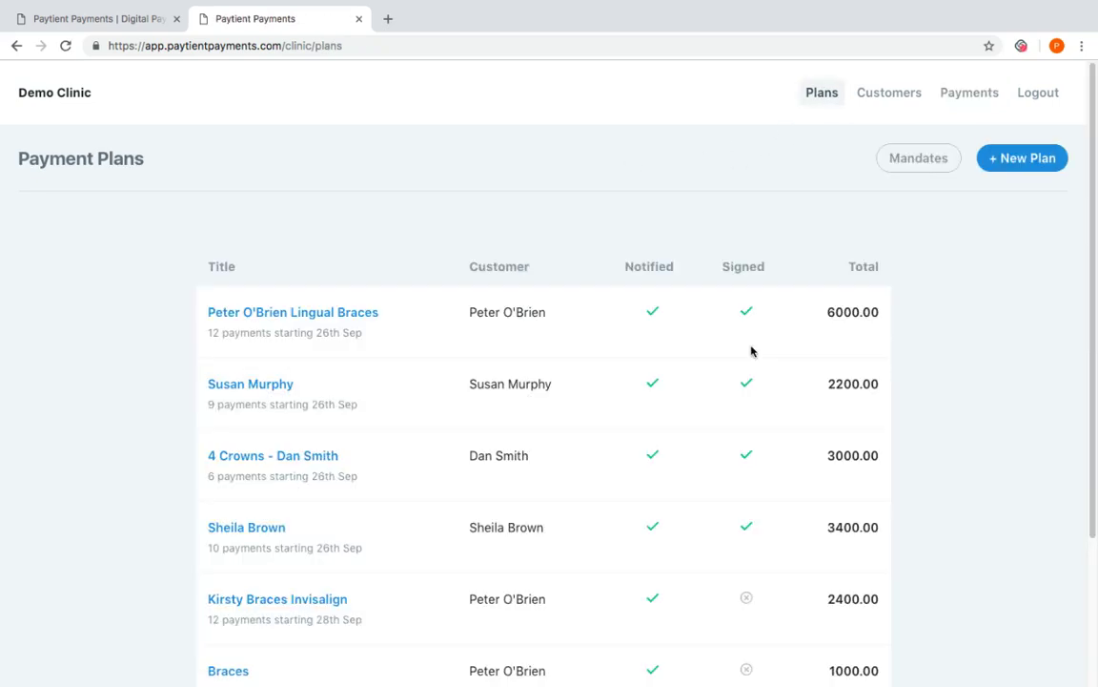